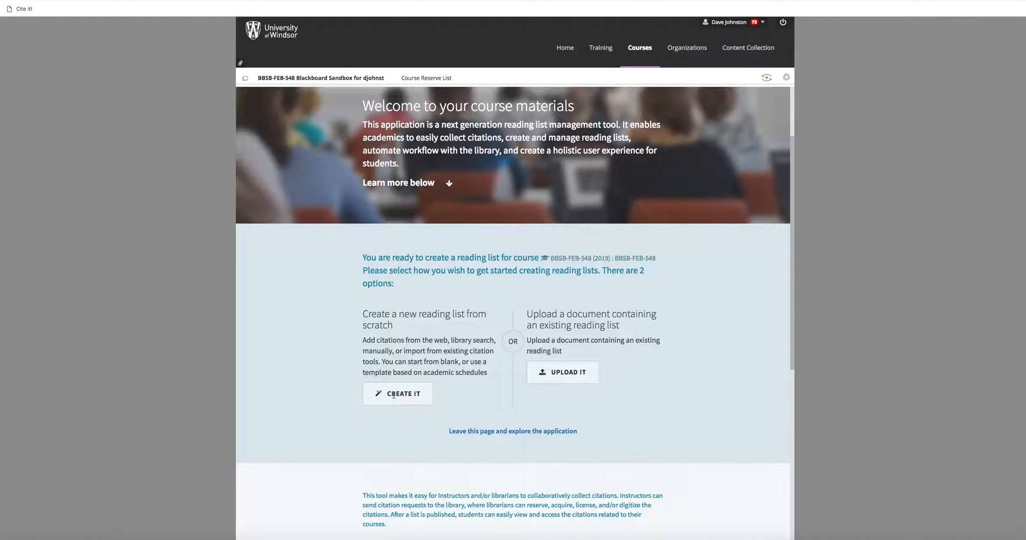
# - Create a new reading list from scratch titled BBSB-FEB-548, using the Weekly Readings template
pyautogui.click(393, 394)
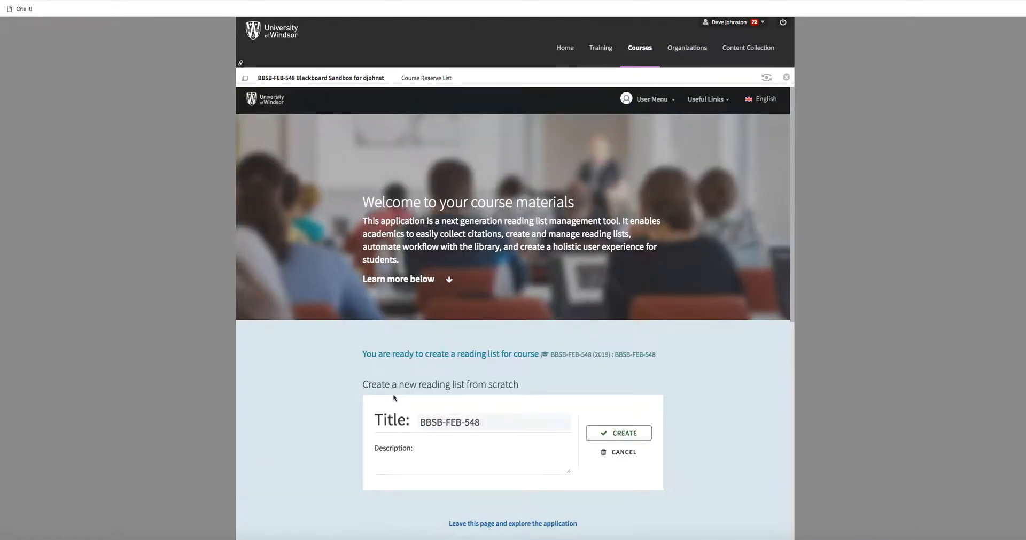
pyautogui.scroll(-3, 394, 397)
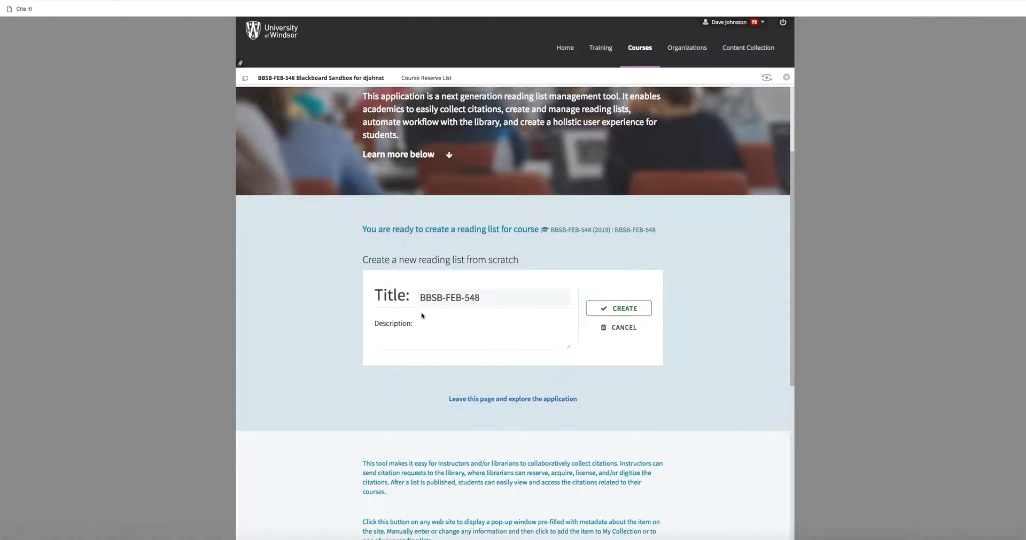
pyautogui.click(459, 338)
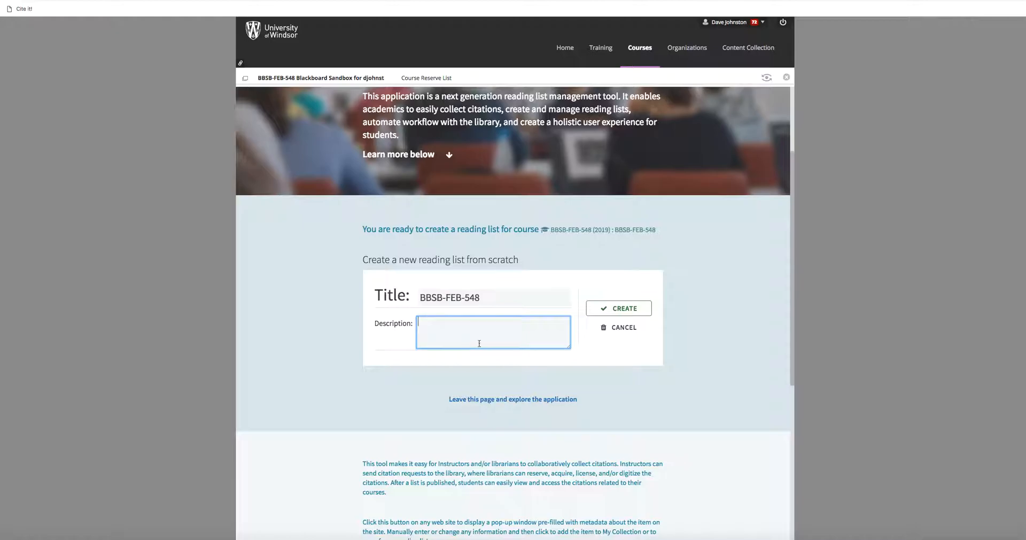
pyautogui.click(619, 308)
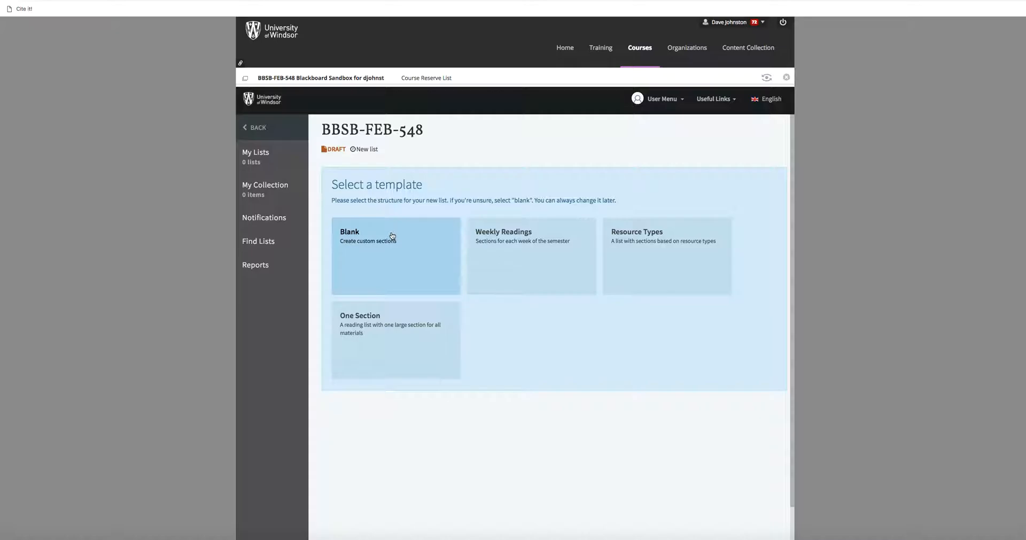
pyautogui.click(502, 255)
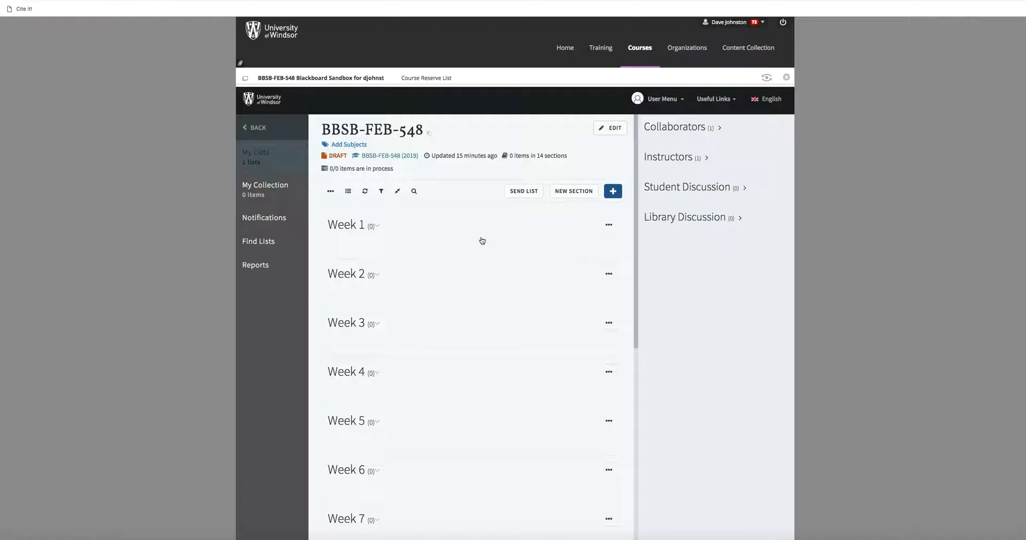
# - Start adding items to the reading list and search the library for "epigenetics"
pyautogui.click(615, 194)
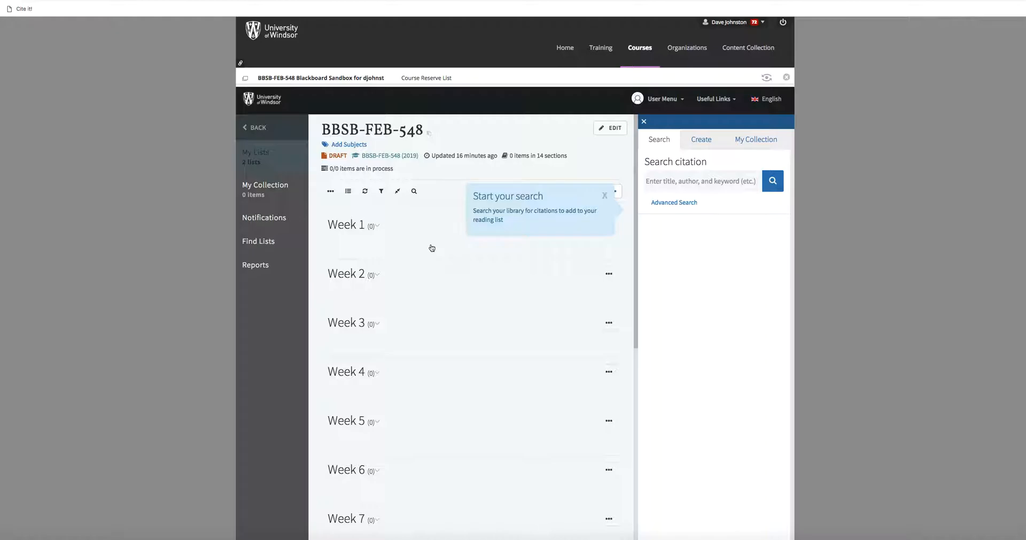
pyautogui.click(668, 186)
pyautogui.write('epi')
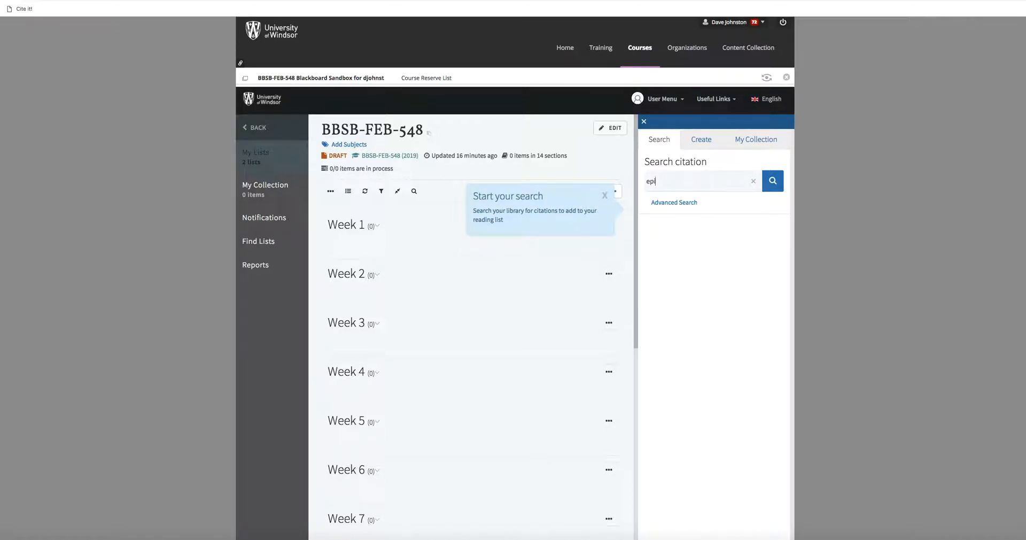
pyautogui.write('genetics')
pyautogui.press('Return')
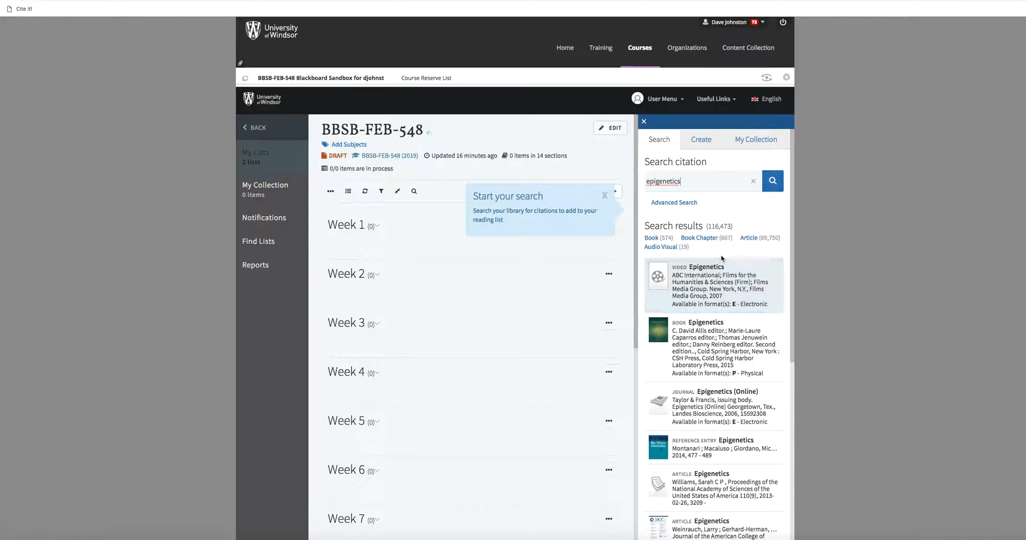
# - Add the 2015 physical book Epigenetics from the search results to the Week 1 section
pyautogui.scroll(-1, 721, 257)
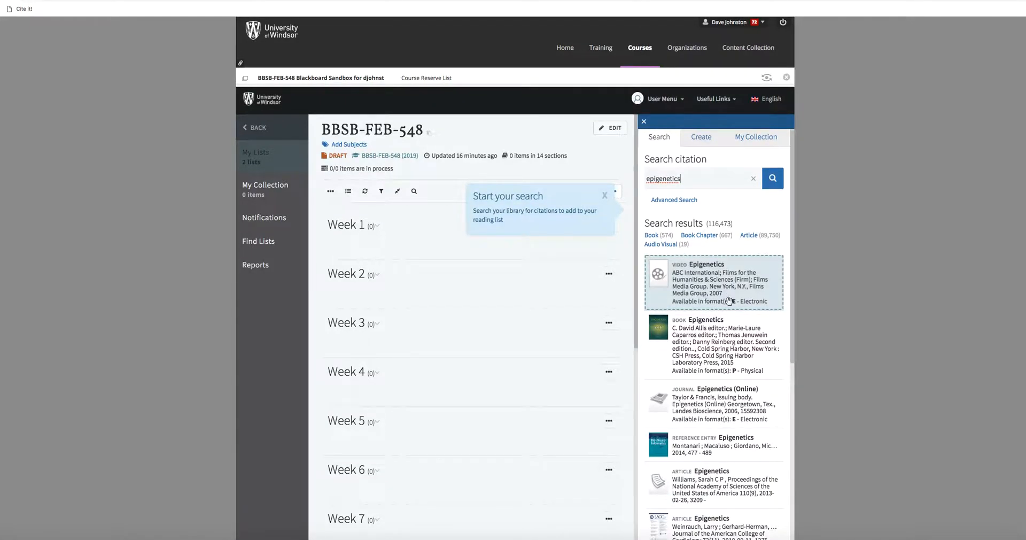
pyautogui.scroll(-1, 728, 299)
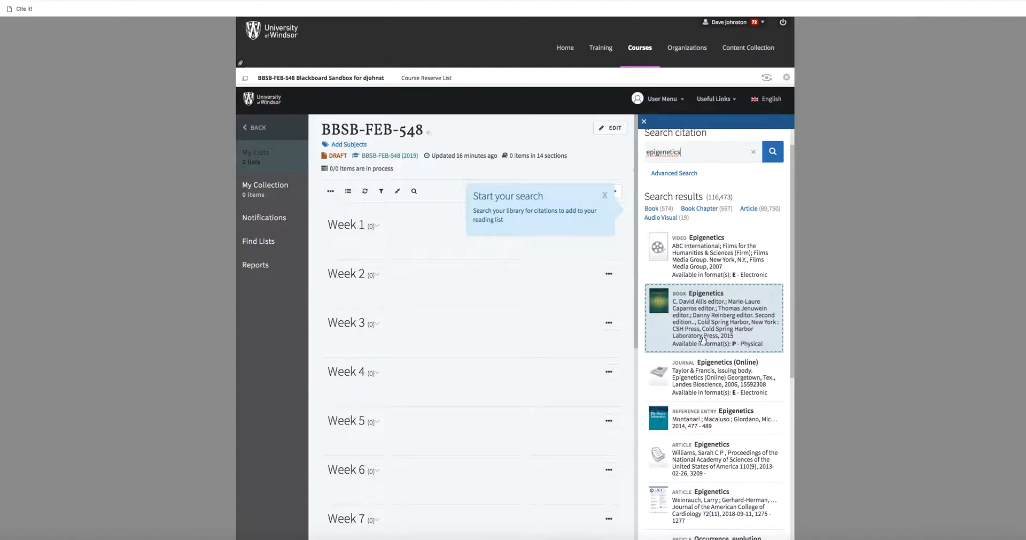
pyautogui.click(698, 312)
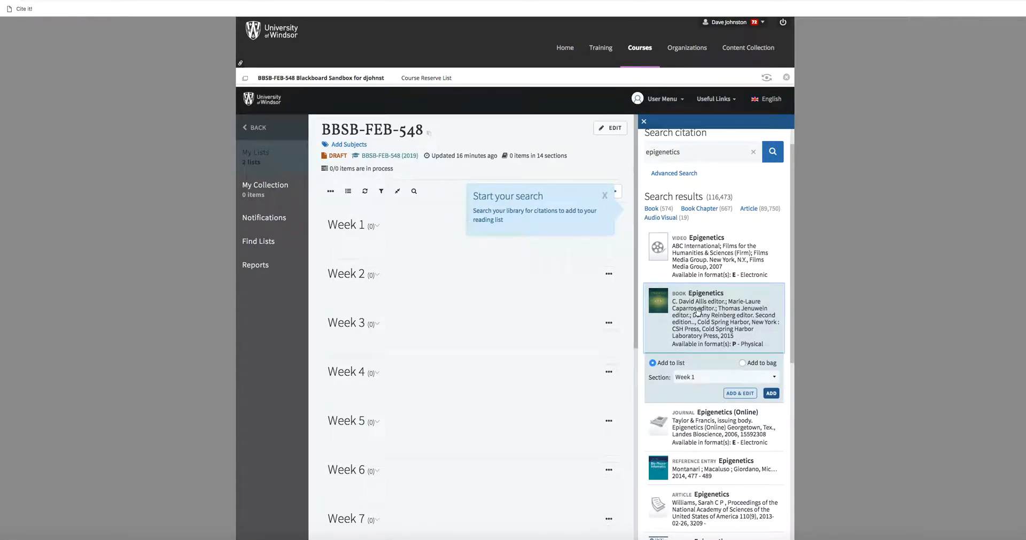
pyautogui.click(697, 379)
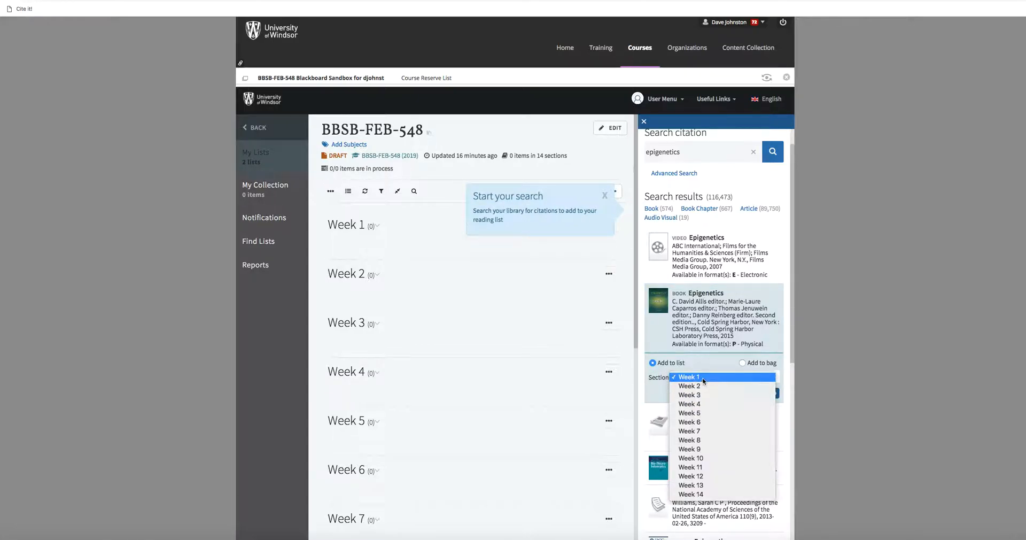
pyautogui.click(704, 379)
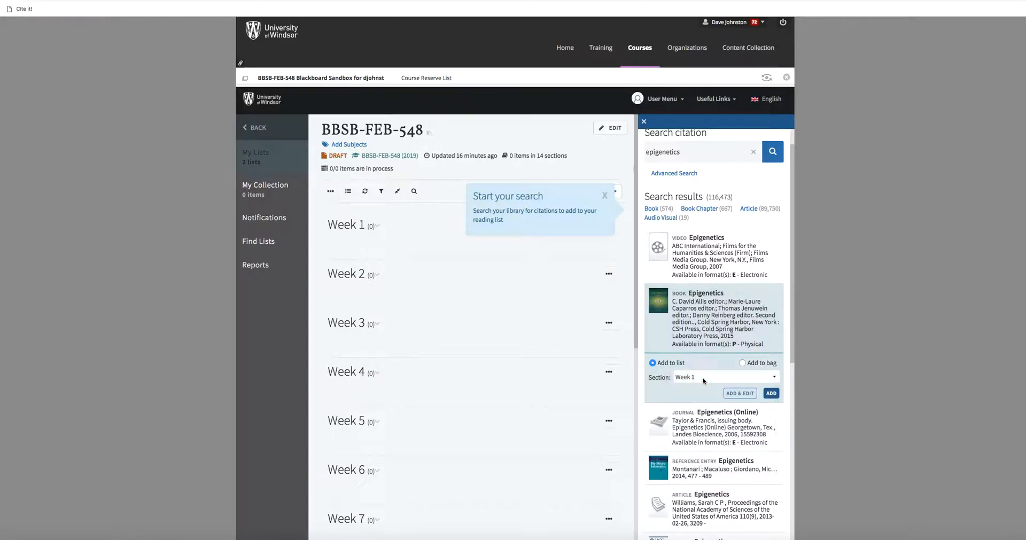
pyautogui.click(774, 394)
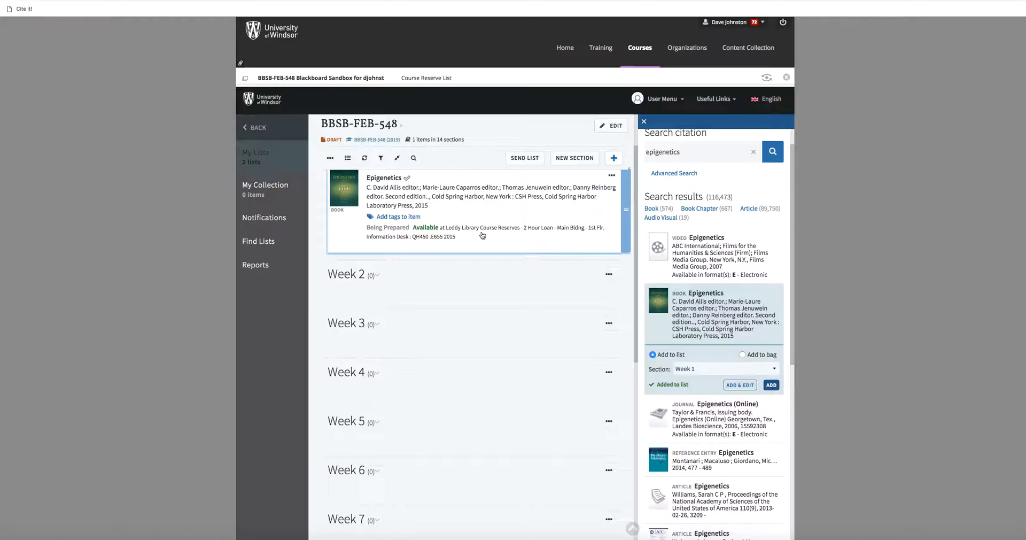
# - From the Week 1 Epigenetics book's details, start a digitization request and set its page range from 30 to 51
pyautogui.scroll(2, 492, 308)
pyautogui.click(392, 206)
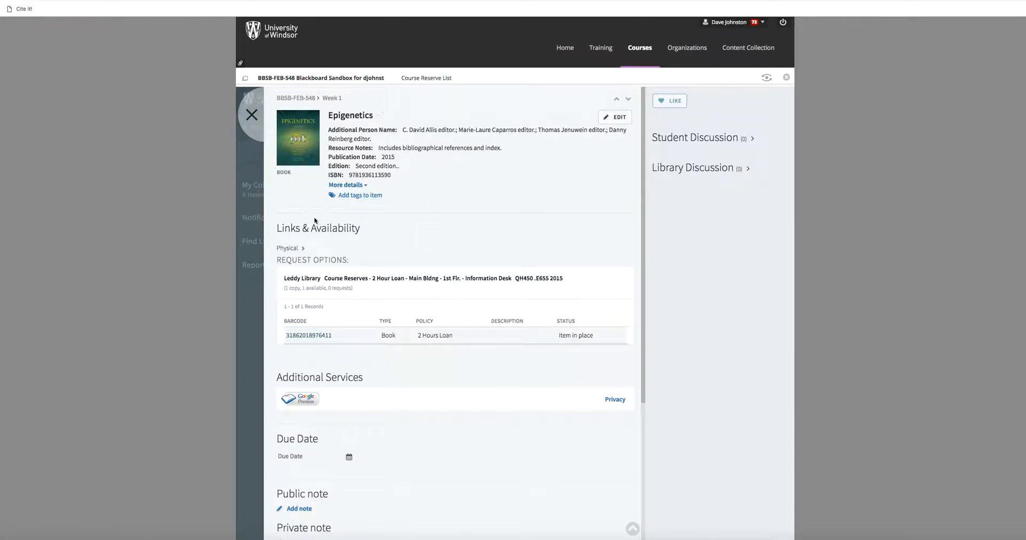
pyautogui.scroll(-4, 411, 275)
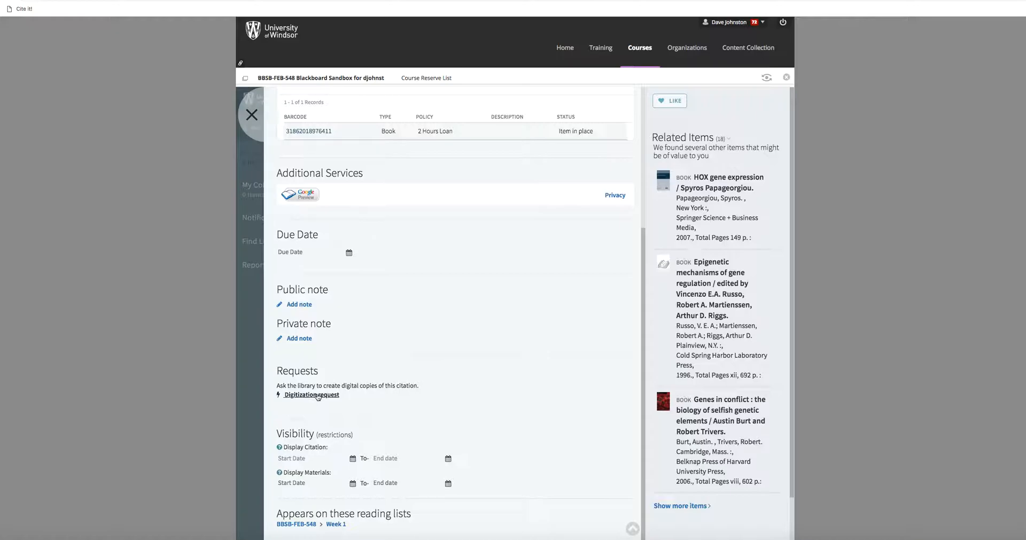
pyautogui.click(308, 396)
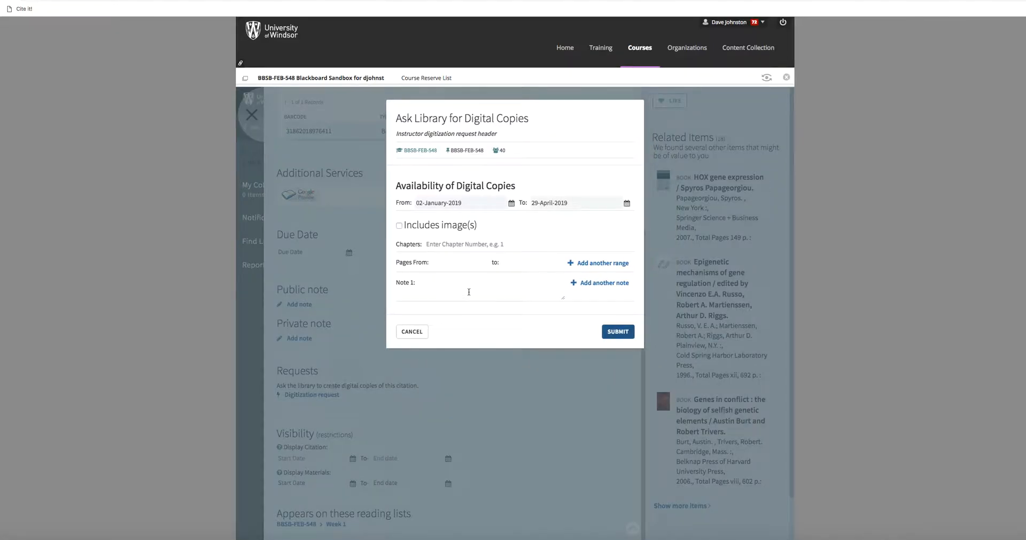
pyautogui.click(474, 263)
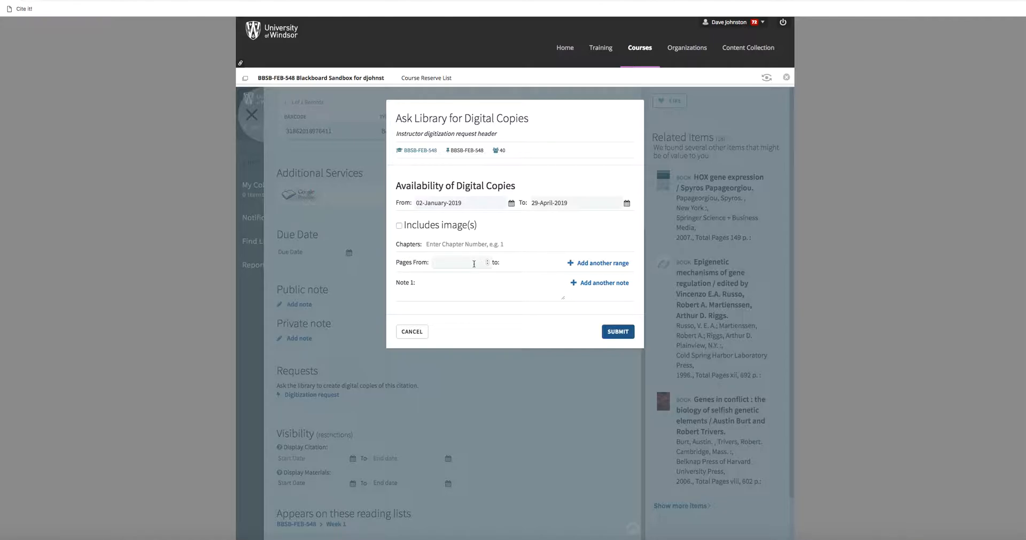
pyautogui.write('30')
pyautogui.click(524, 261)
pyautogui.write('51')
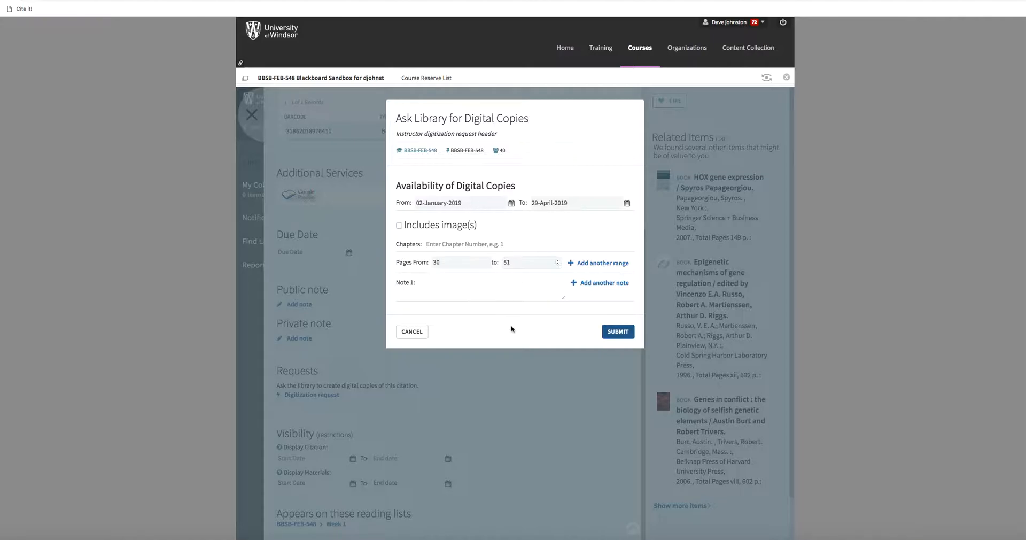
# - Submit the digitization request for the book and dismiss the notification
pyautogui.click(619, 332)
pyautogui.click(468, 281)
pyautogui.click(482, 314)
pyautogui.click(621, 331)
pyautogui.click(621, 333)
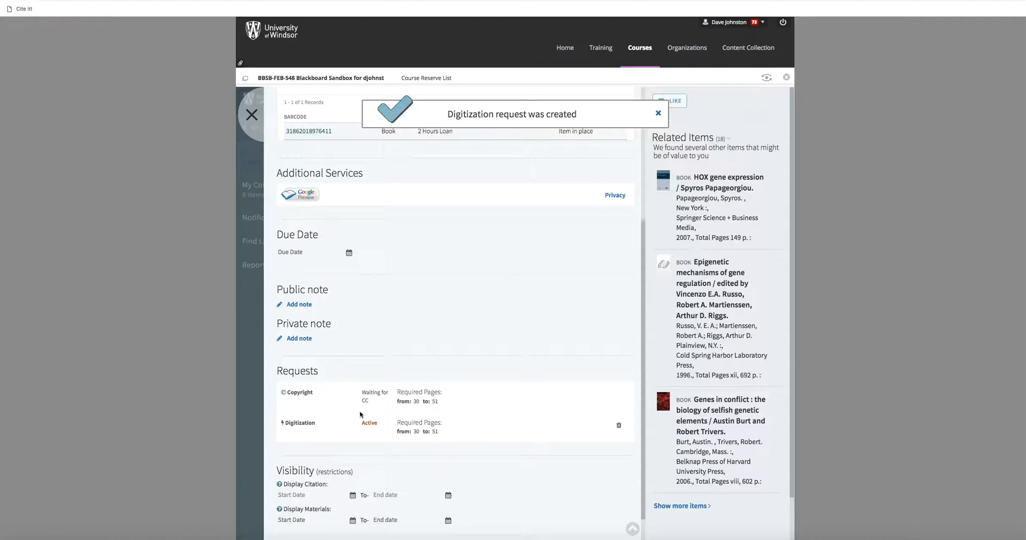
pyautogui.click(659, 115)
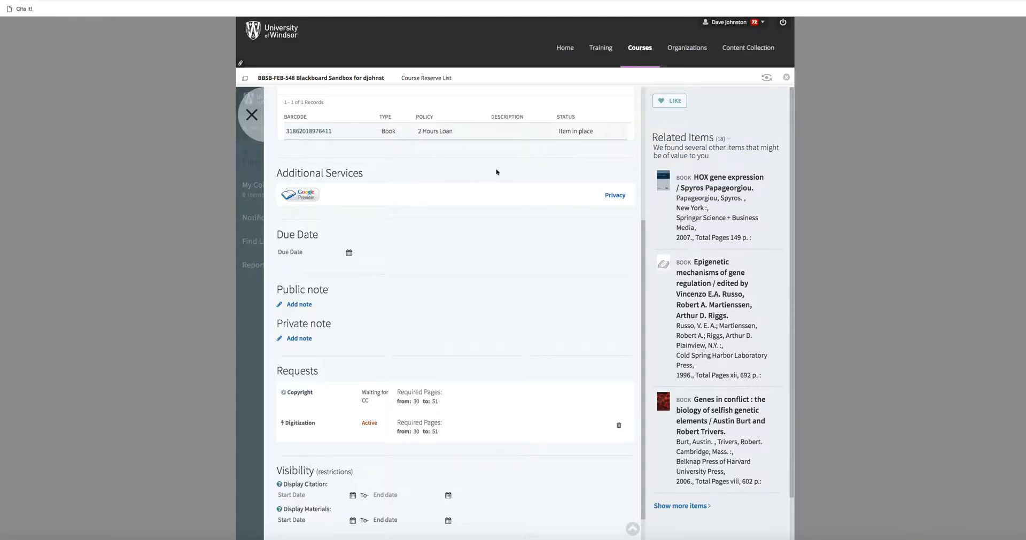
# - Save the public note "This is very important!" on the Epigenetics book and close its details
pyautogui.click(299, 338)
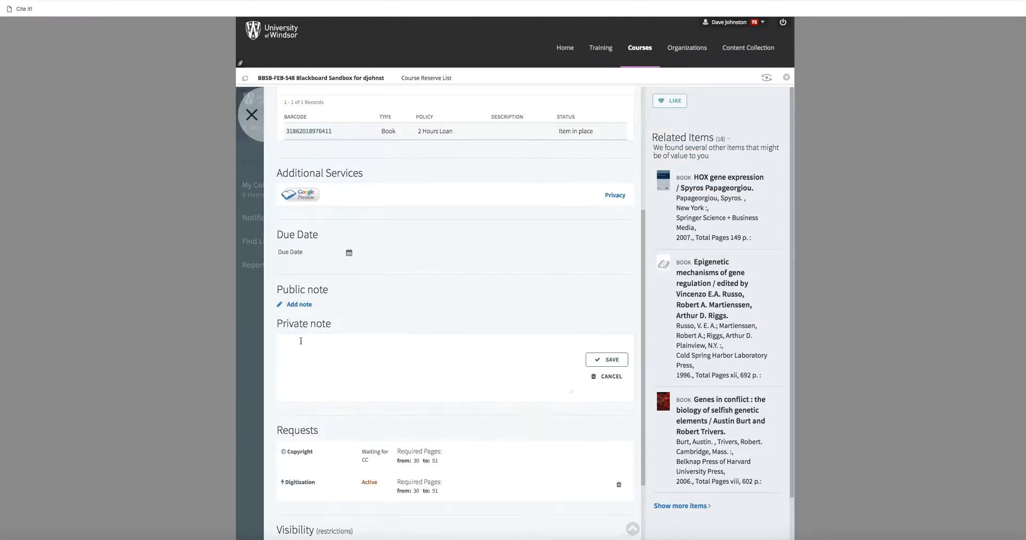
pyautogui.click(308, 304)
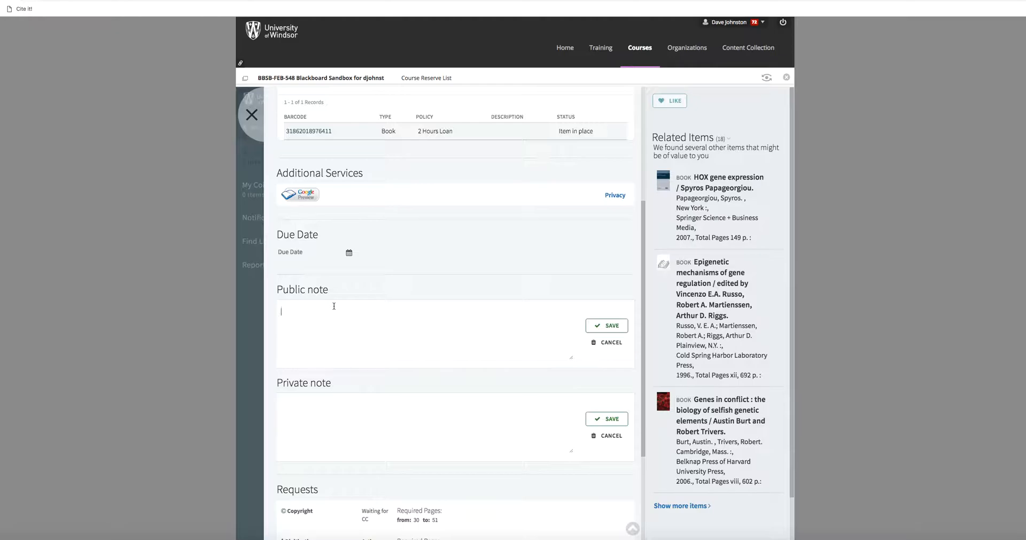
pyautogui.write('This is very imporatant!')
pyautogui.click(612, 326)
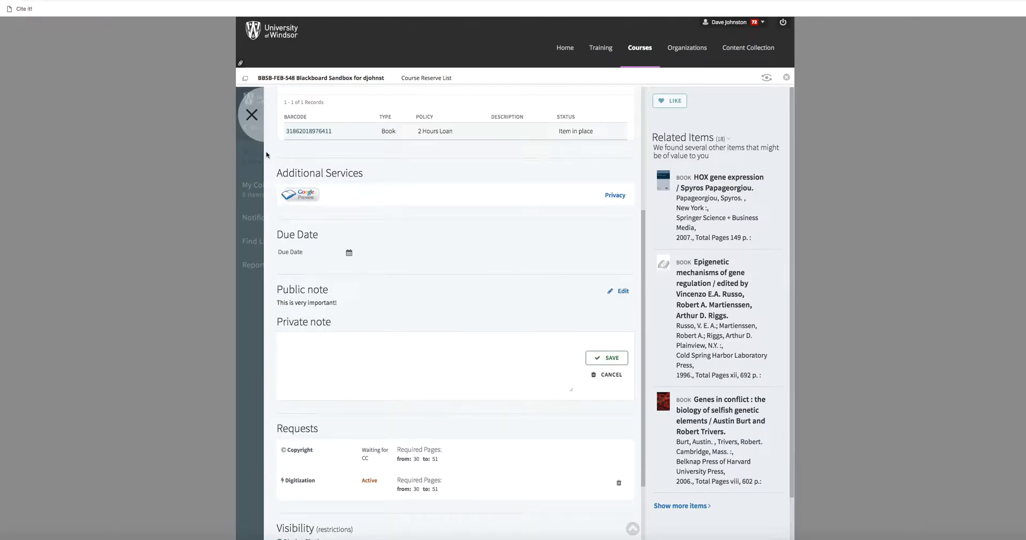
pyautogui.click(252, 114)
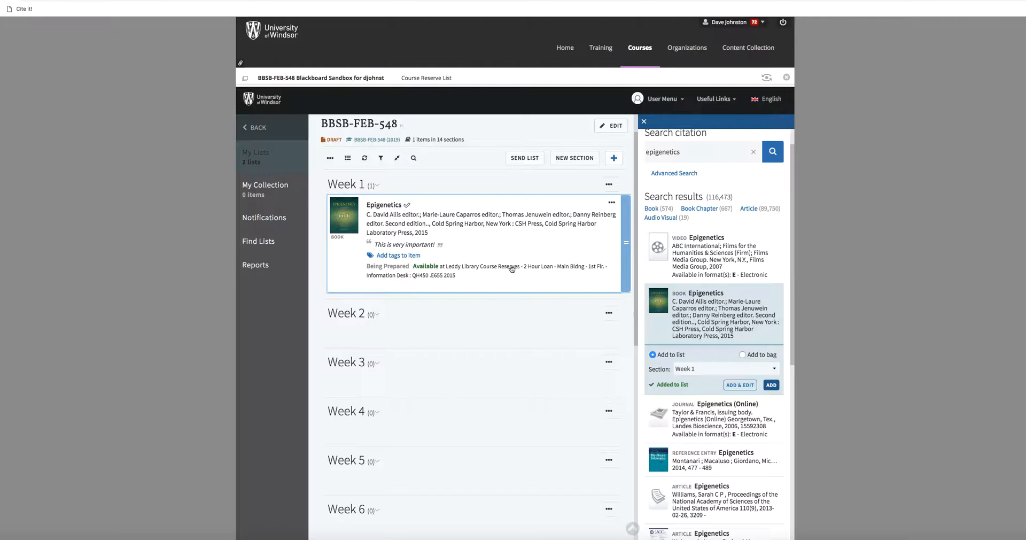
# - Add the Epigenetics article from Journal of the American College of Cardiology 72(11) to the Week 2 section
pyautogui.scroll(-1, 718, 264)
pyautogui.scroll(-3, 717, 263)
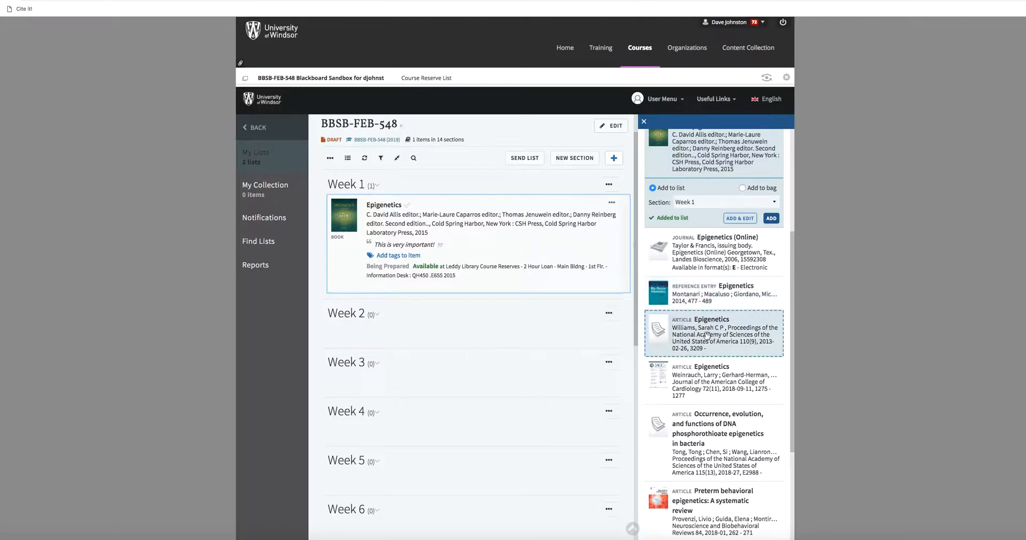
pyautogui.click(705, 377)
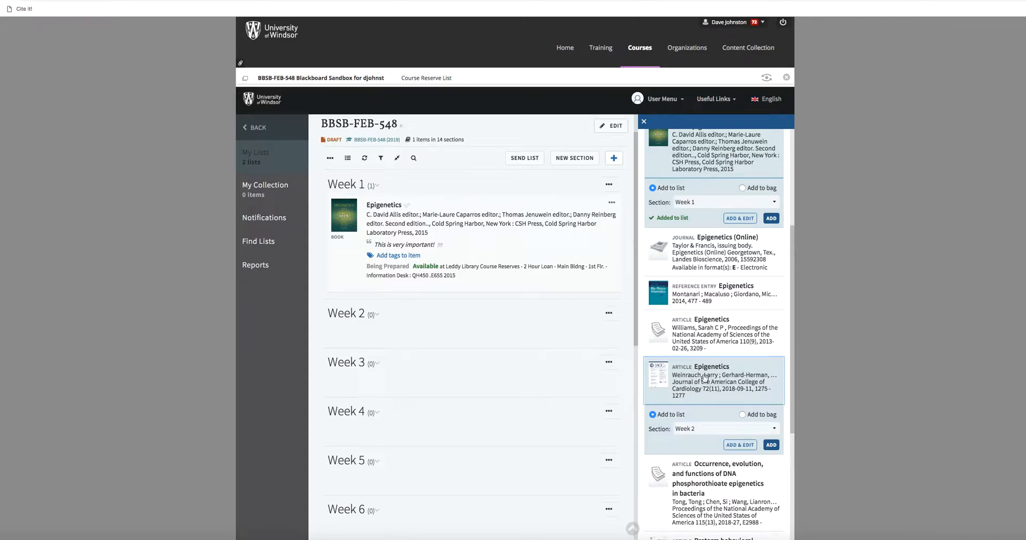
pyautogui.click(736, 428)
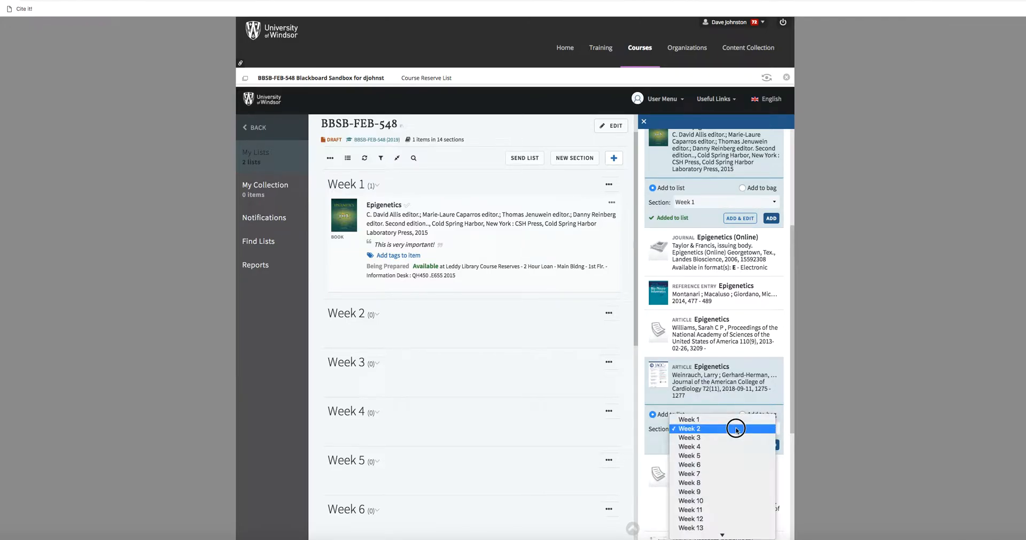
pyautogui.click(698, 428)
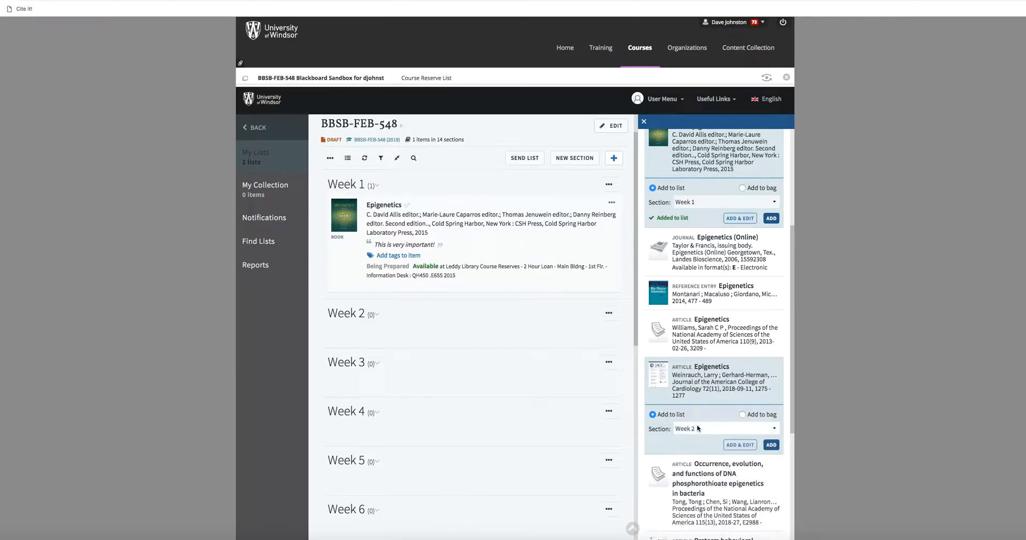
pyautogui.click(771, 445)
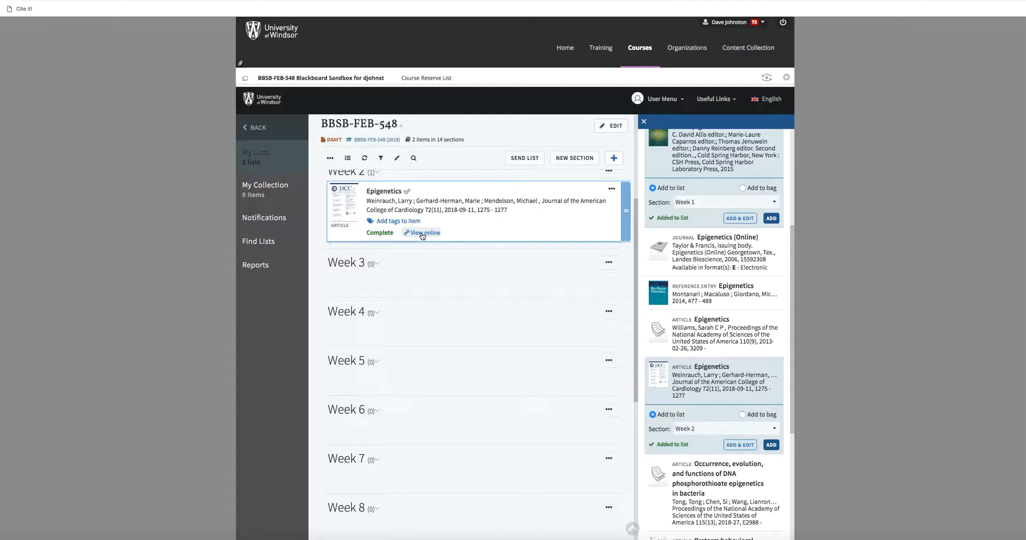
# - View the Week 2 article online, examine its journal page, and return to the reading list and search results
pyautogui.click(423, 233)
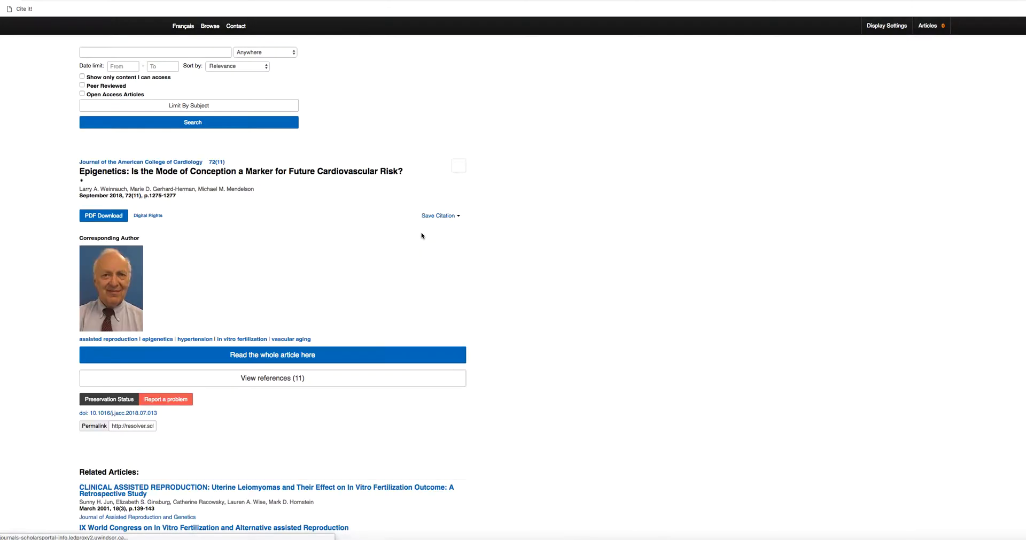
pyautogui.scroll(-2, 425, 242)
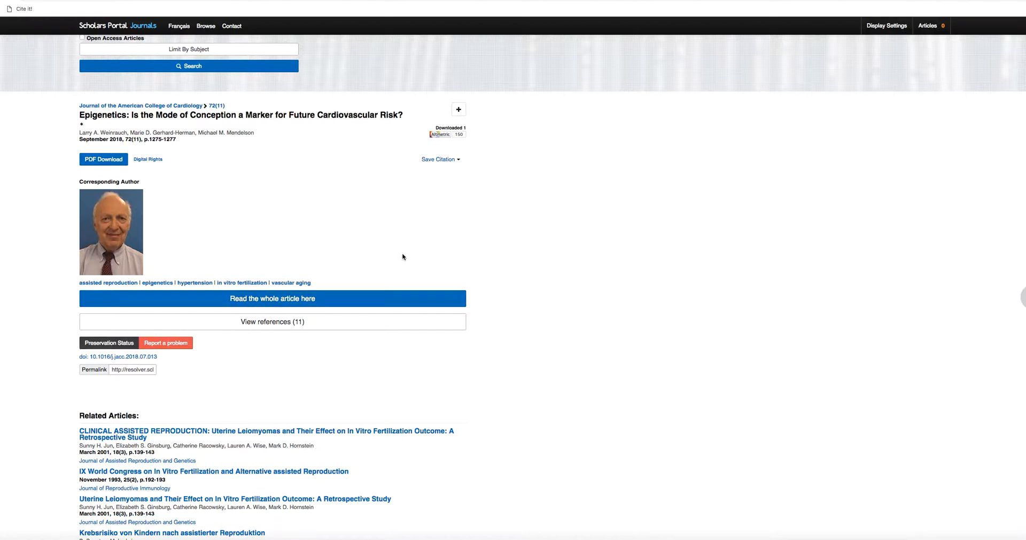
pyautogui.scroll(2, 403, 256)
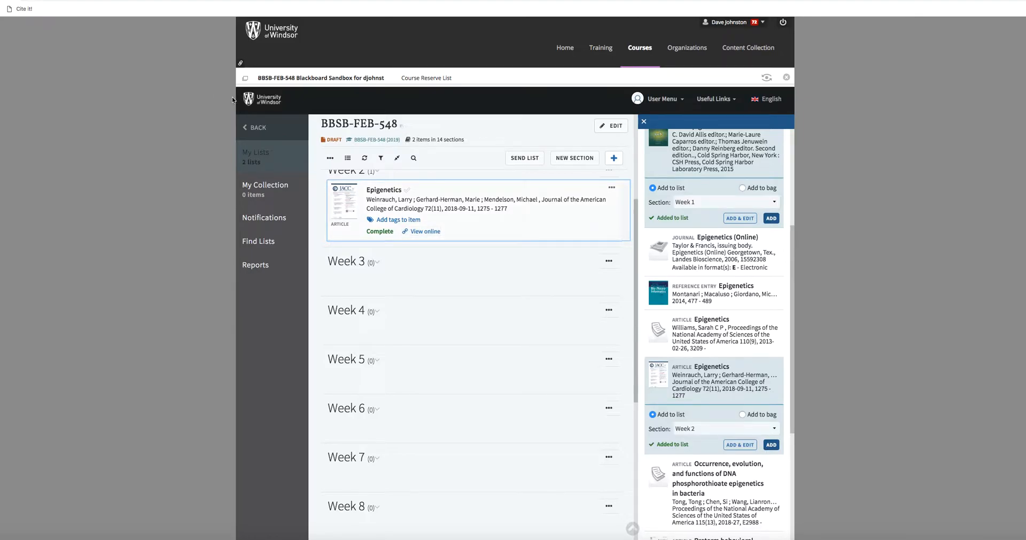
pyautogui.scroll(3, 416, 219)
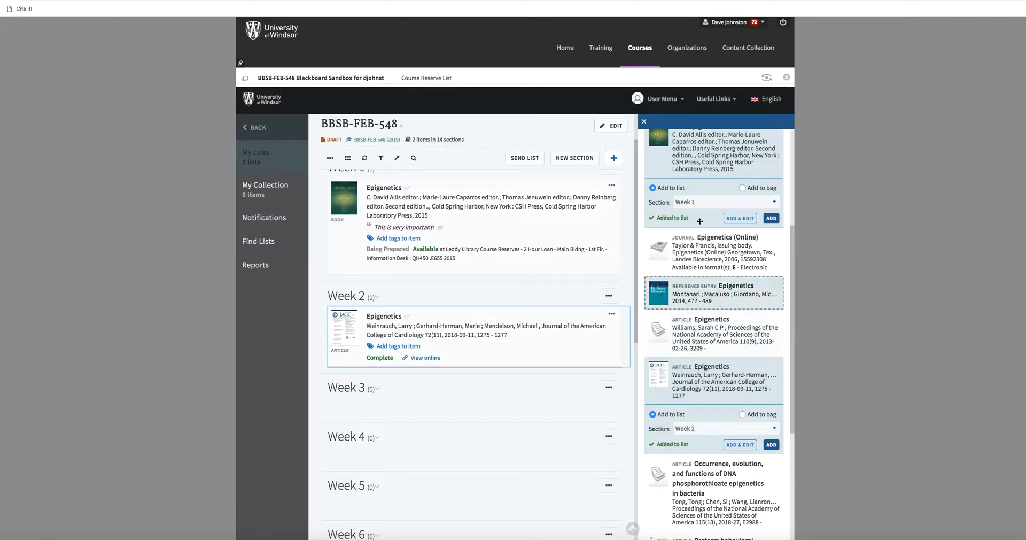
pyautogui.scroll(4, 706, 207)
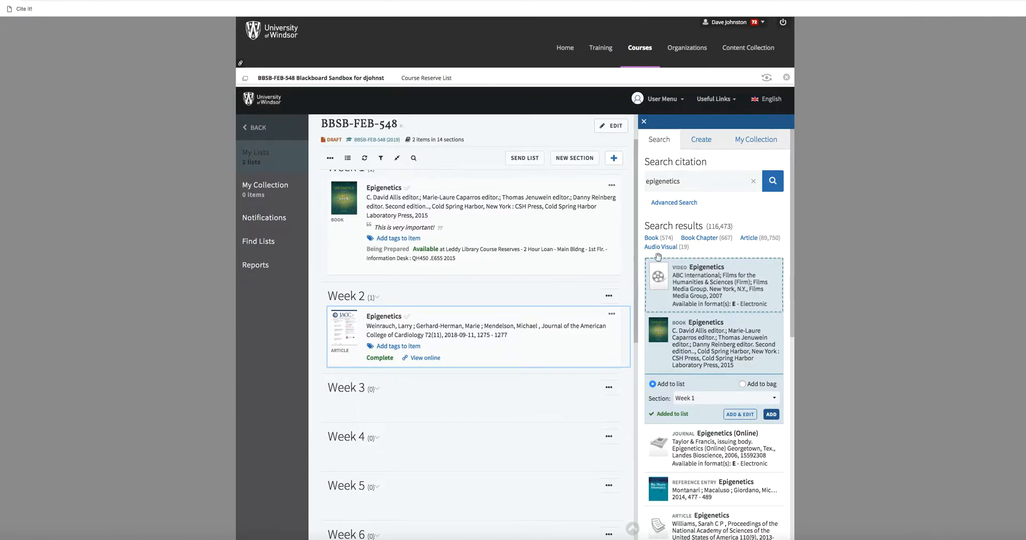
# - Delete the existing Cite It! bookmark, reinstall the bookmarklet from the Cite it! dialog into the bookmarks bar, and close the dialog
pyautogui.rightClick(26, 17)
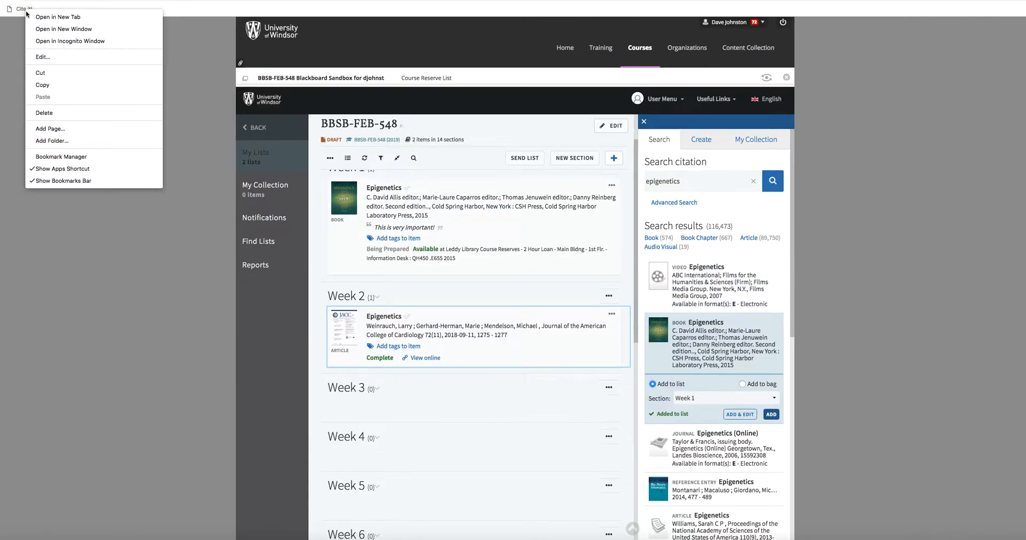
pyautogui.click(61, 113)
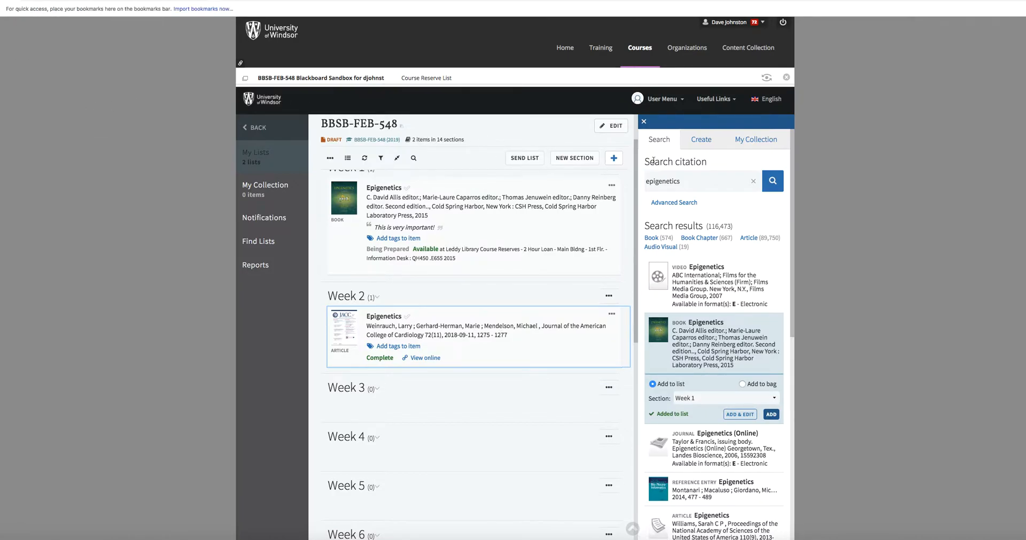
pyautogui.click(664, 99)
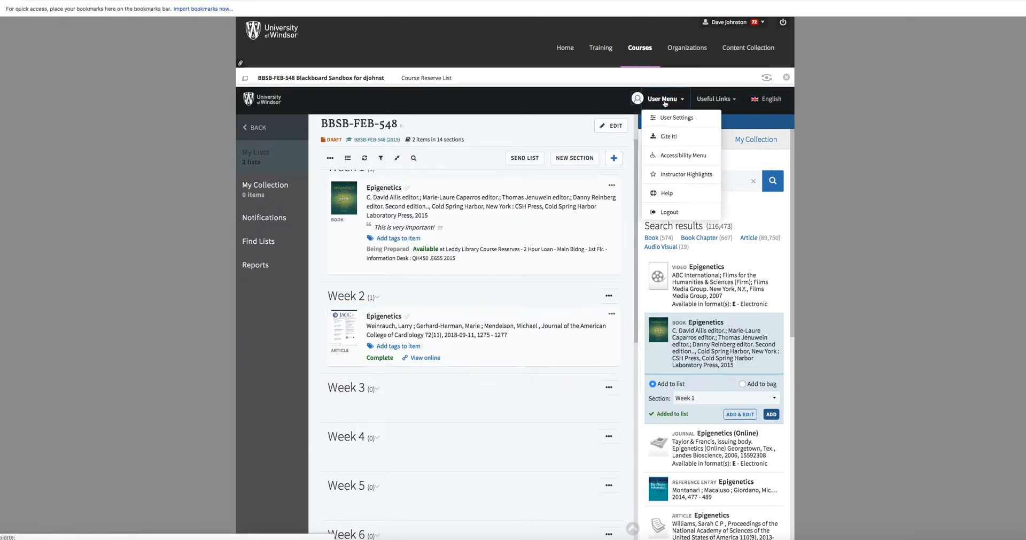
pyautogui.click(666, 137)
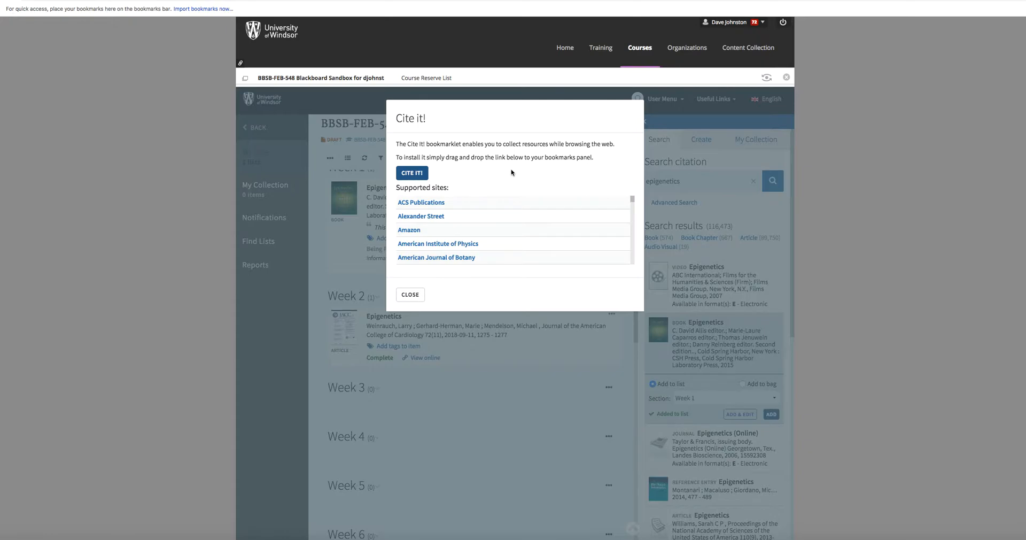
pyautogui.click(411, 177)
pyautogui.click(413, 178)
pyautogui.moveTo(412, 178); pyautogui.dragTo(301, 12)
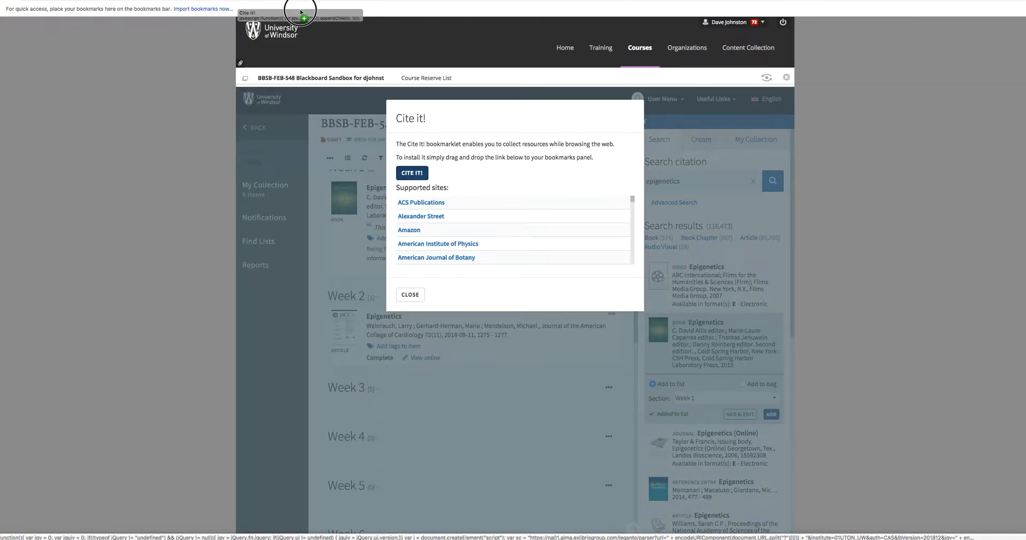
pyautogui.moveTo(301, 12); pyautogui.dragTo(298, 12)
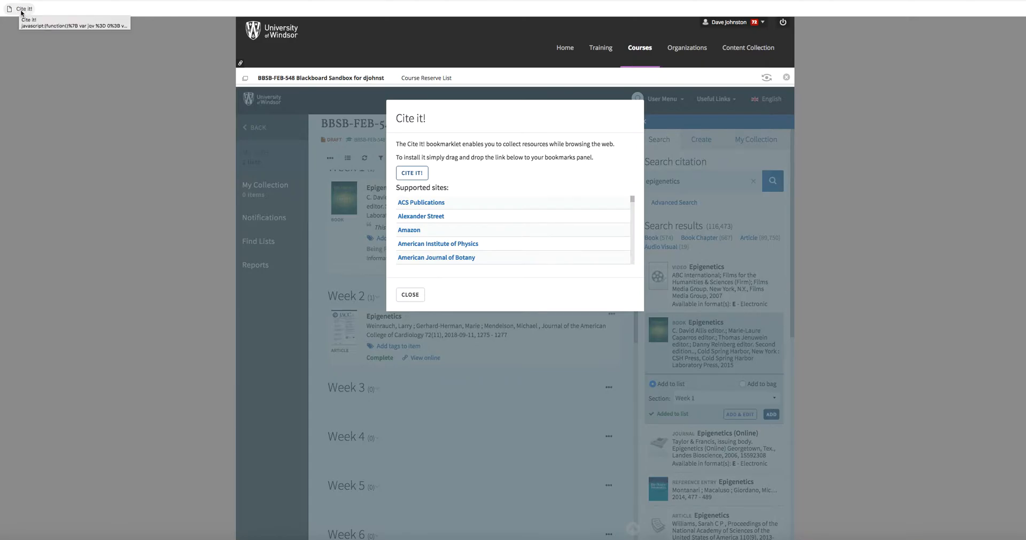
pyautogui.click(414, 295)
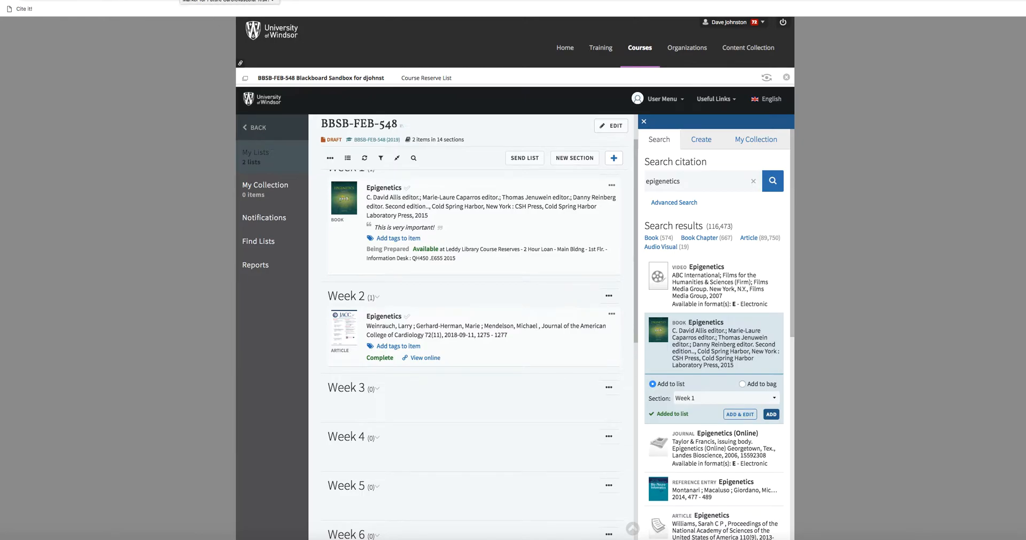
# - Search the web for "ted talks logic" and open the TED talk "The surprisingly logical minds of babies"
pyautogui.click(181, 0)
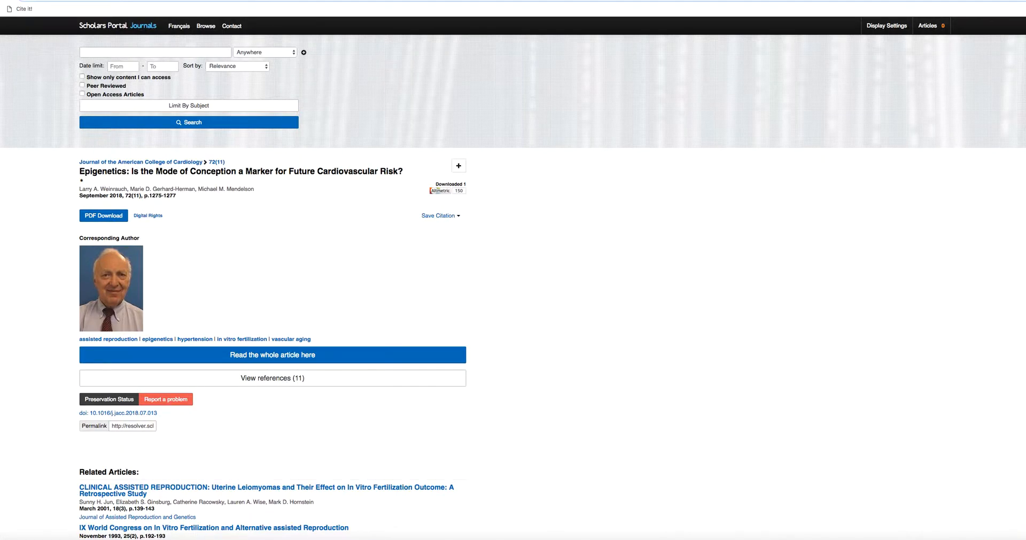
pyautogui.write('ted talks logic')
pyautogui.press('Return')
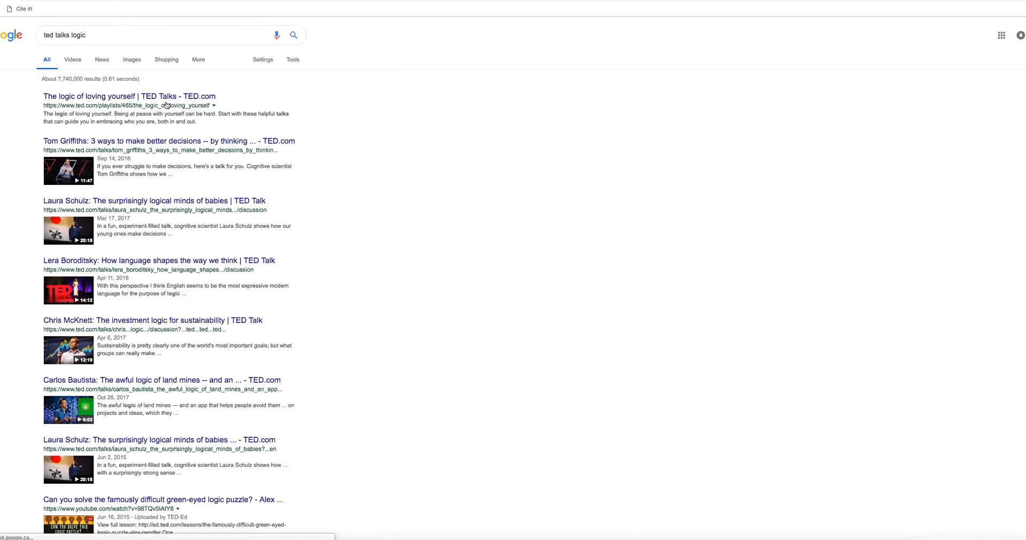
pyautogui.click(141, 203)
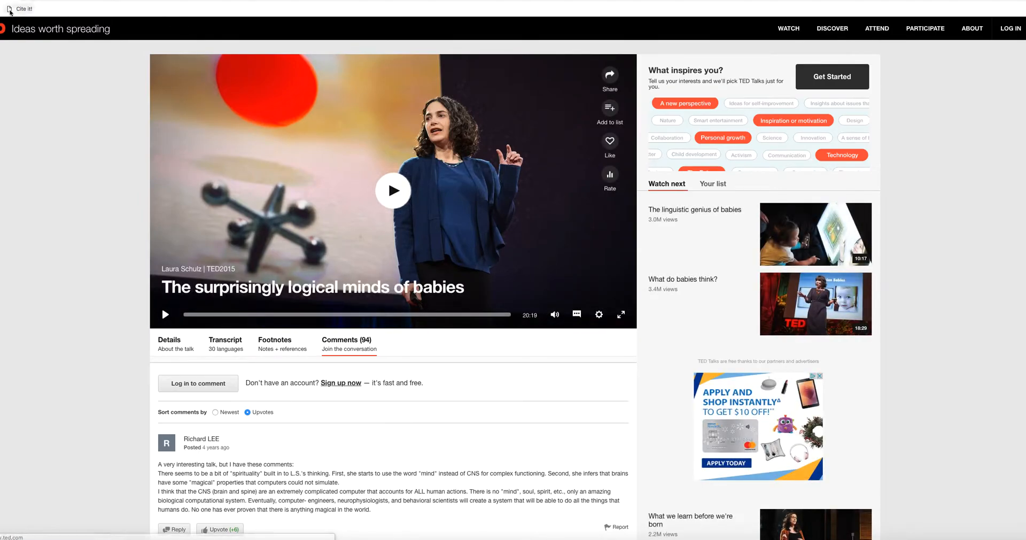
# - Cite the TED talk video with the Cite It! bookmarklet and add it to Week 3 of the BBSB-FEB-548 list
pyautogui.click(23, 11)
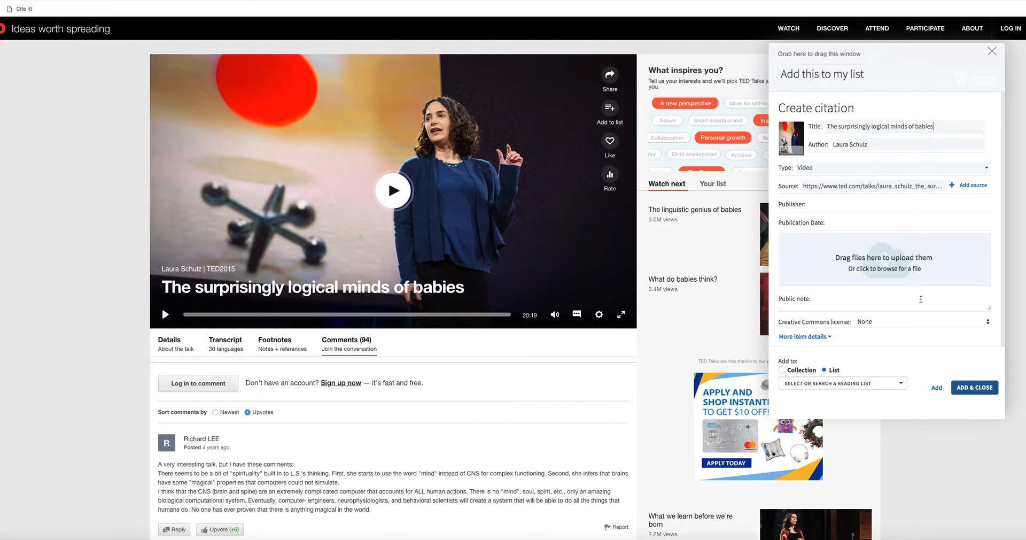
pyautogui.click(816, 383)
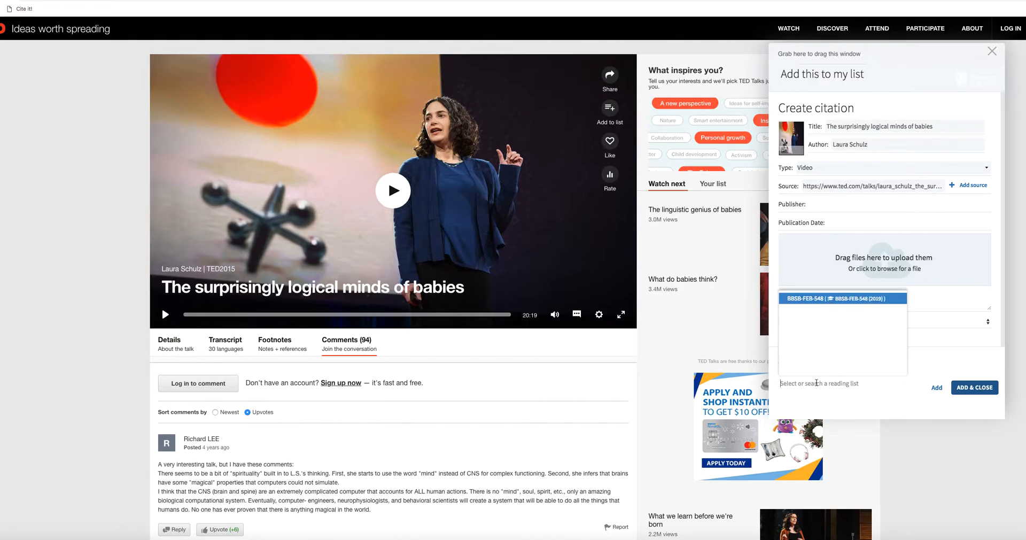
pyautogui.click(831, 298)
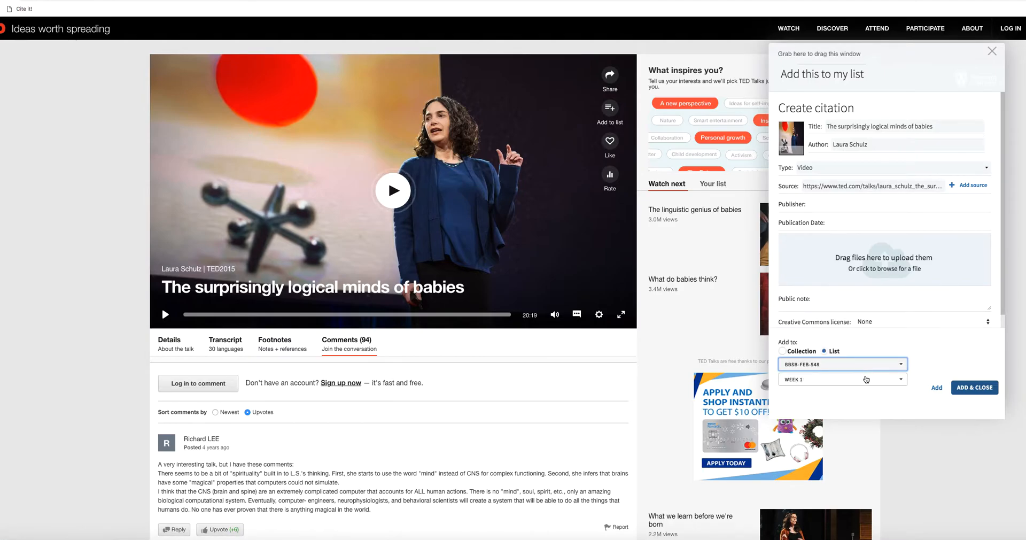
pyautogui.click(866, 379)
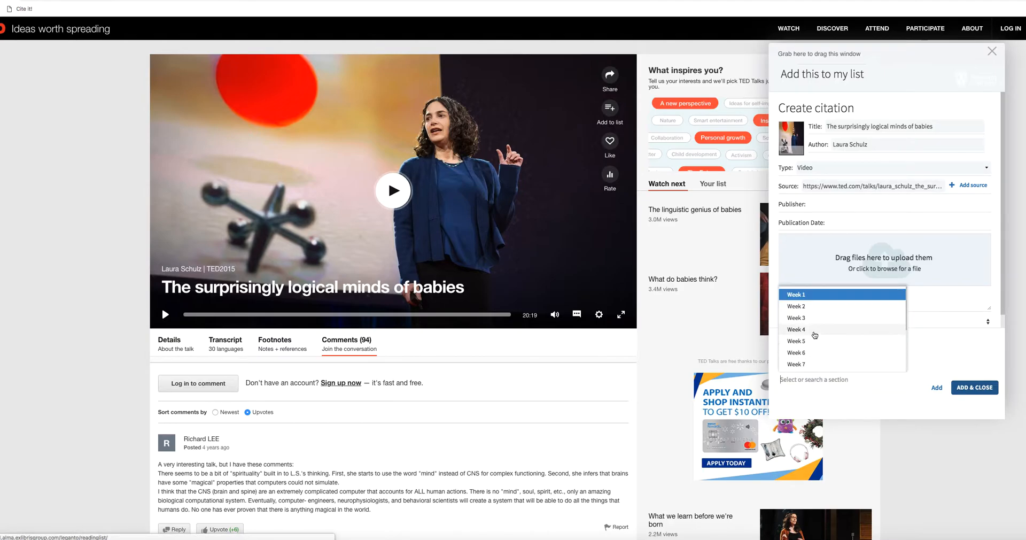
pyautogui.click(811, 319)
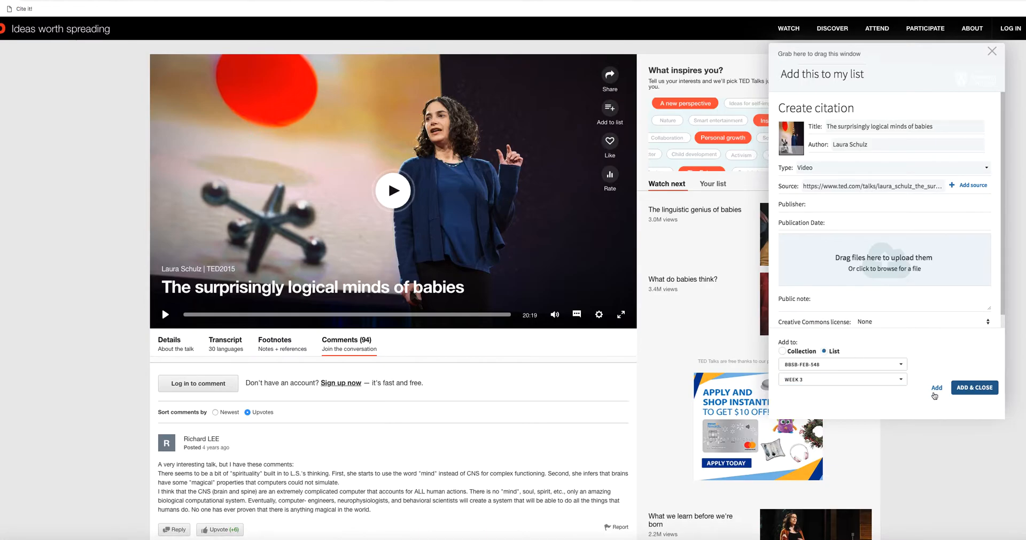
pyautogui.click(974, 389)
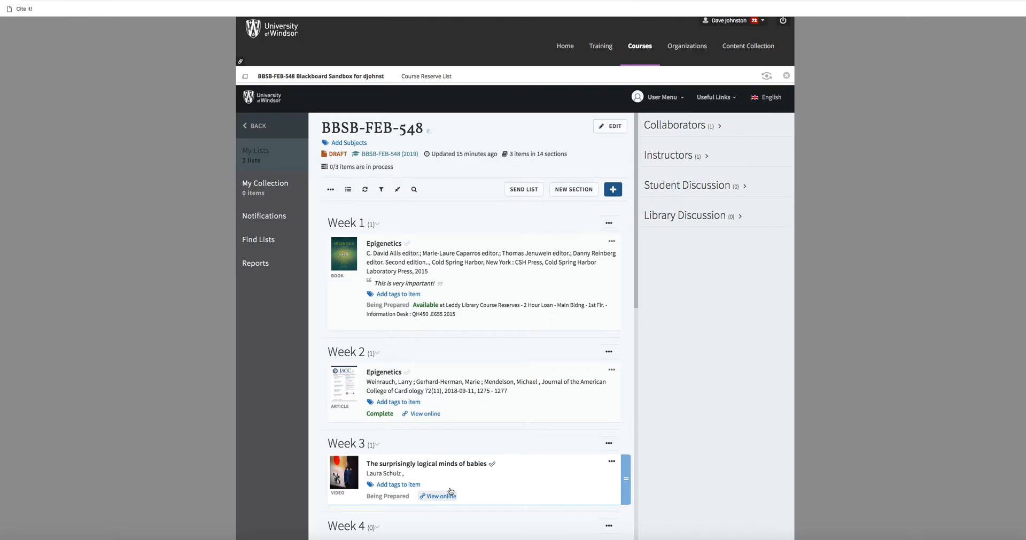
pyautogui.scroll(-1, 483, 431)
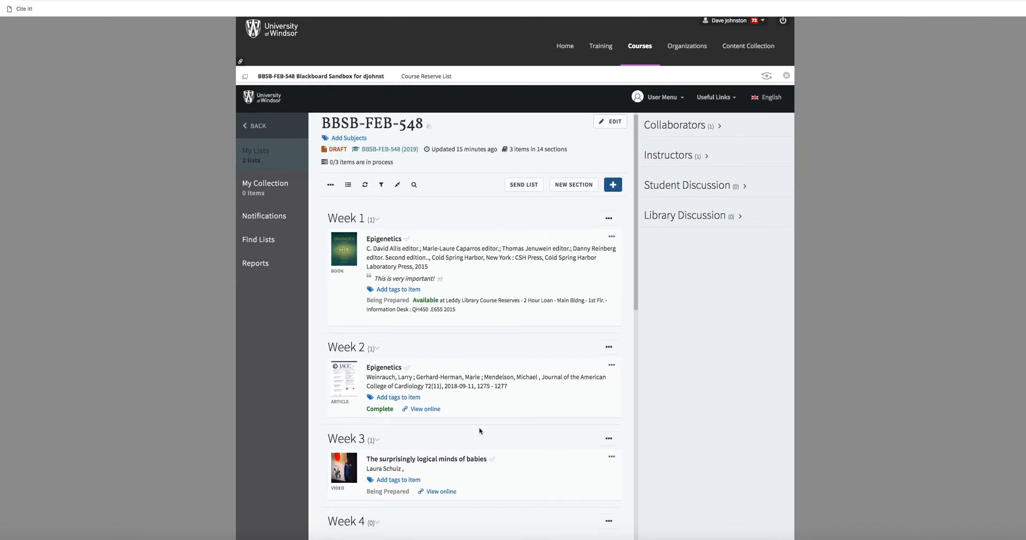
pyautogui.scroll(1, 480, 428)
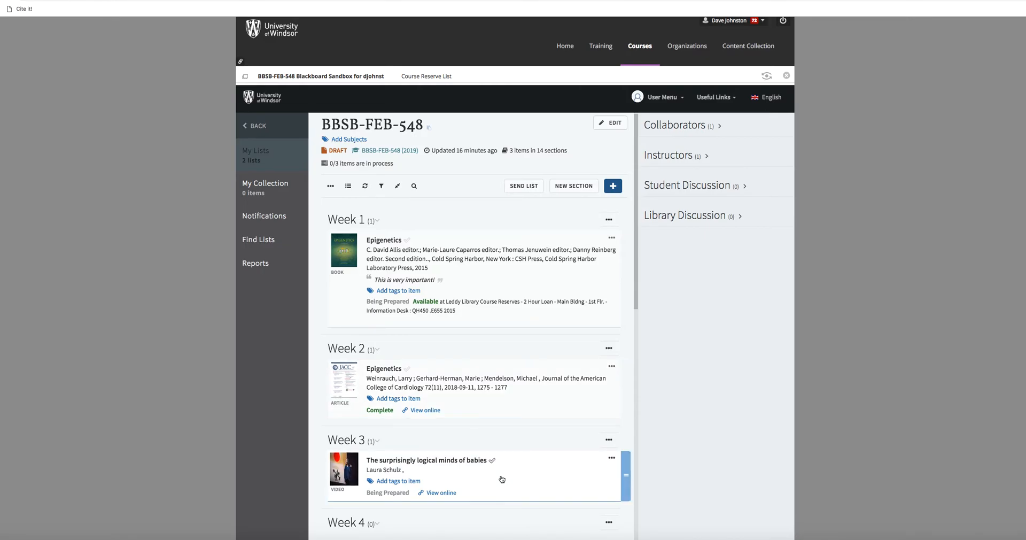
pyautogui.scroll(-1, 488, 435)
pyautogui.scroll(-3, 475, 410)
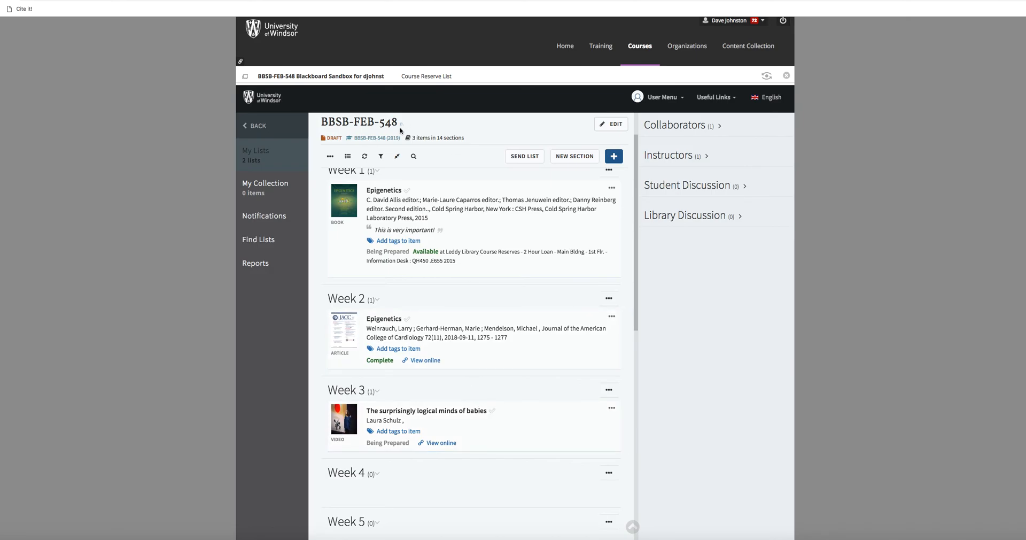
pyautogui.scroll(3, 437, 205)
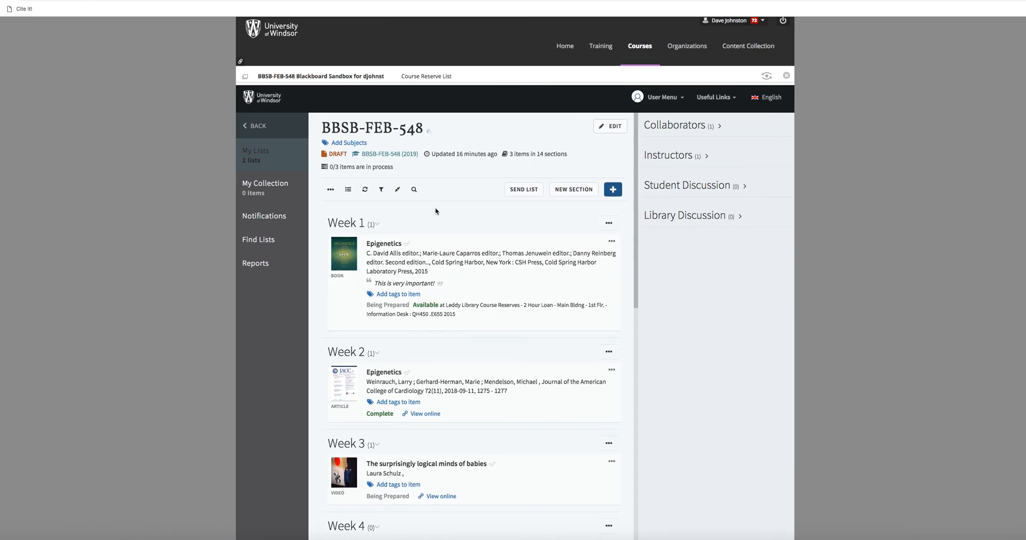